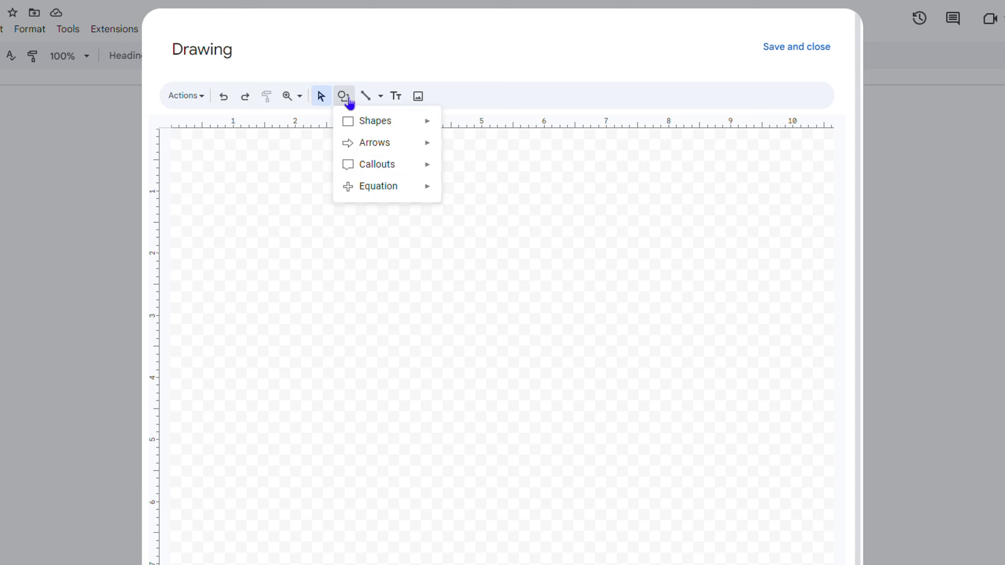
# Draw a rectangle about 7.3 by 6.2 inches on the drawing canvas
pyautogui.moveTo(368, 125)
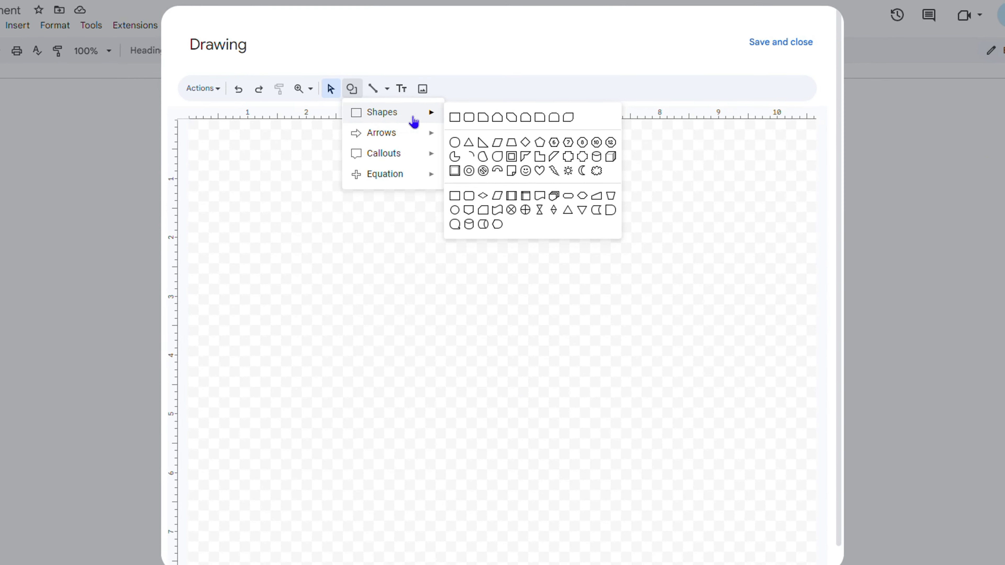
pyautogui.click(455, 115)
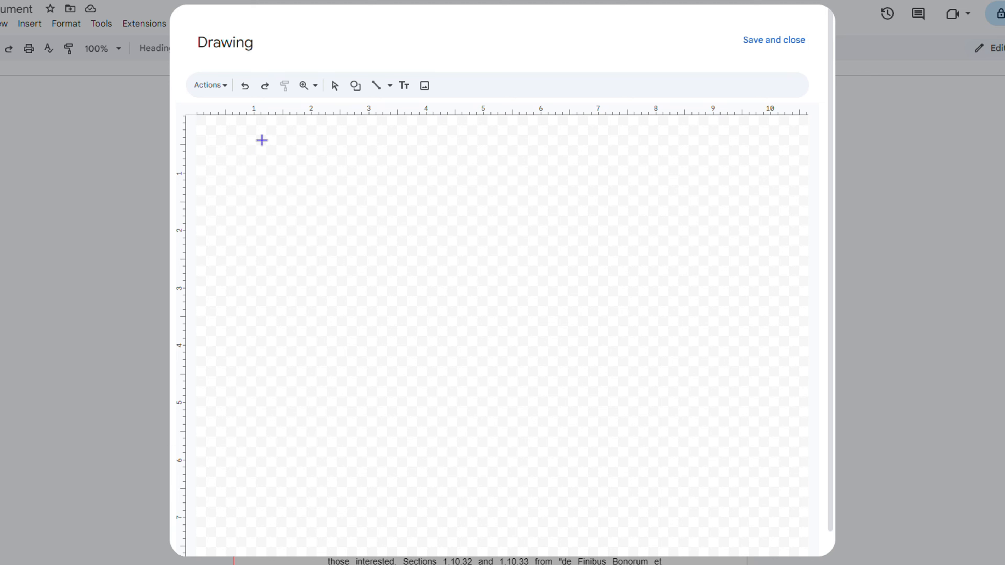
pyautogui.moveTo(262, 139); pyautogui.dragTo(681, 493)
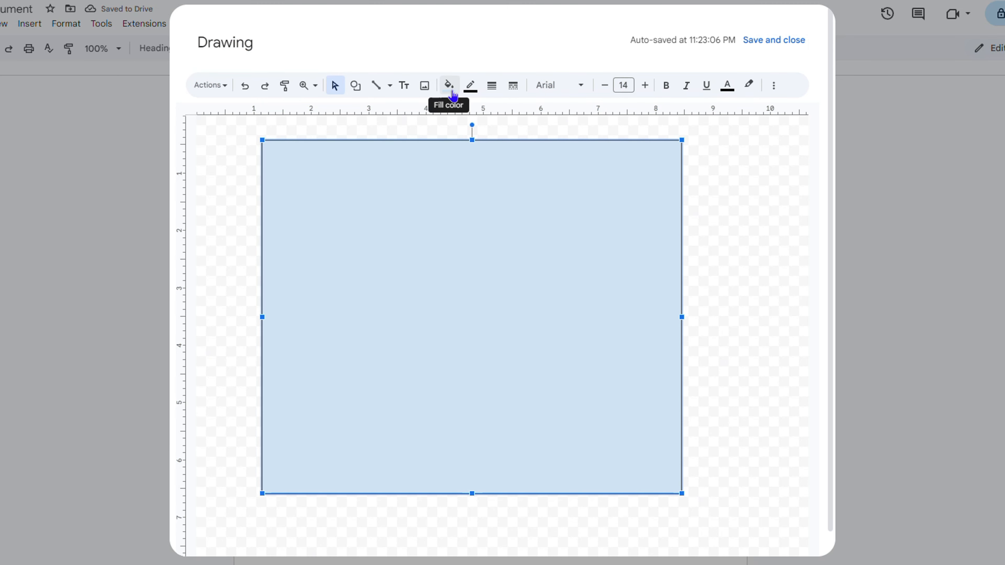
# Make the rectangle's fill transparent and set its border color to the darkest magenta
pyautogui.click(451, 87)
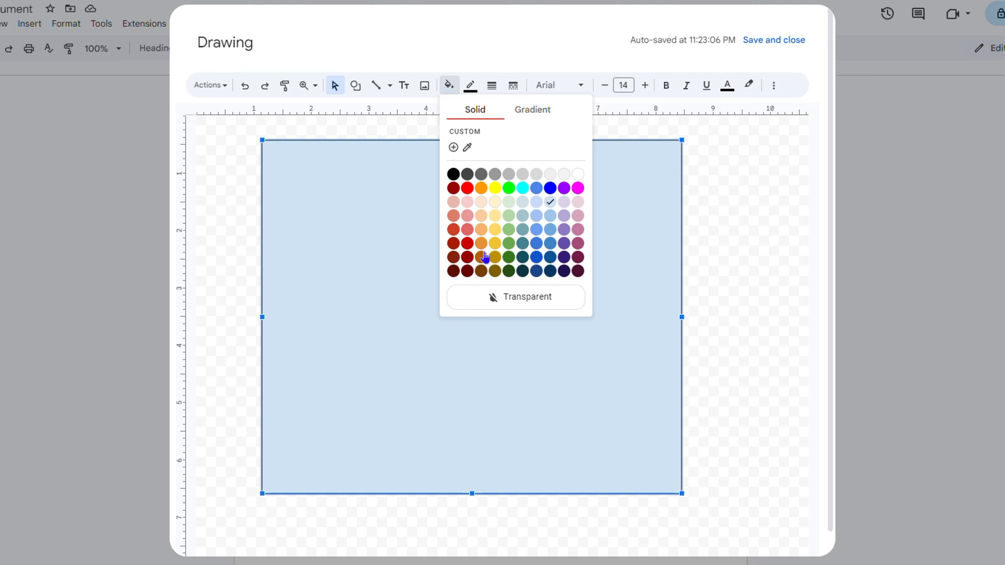
pyautogui.click(523, 298)
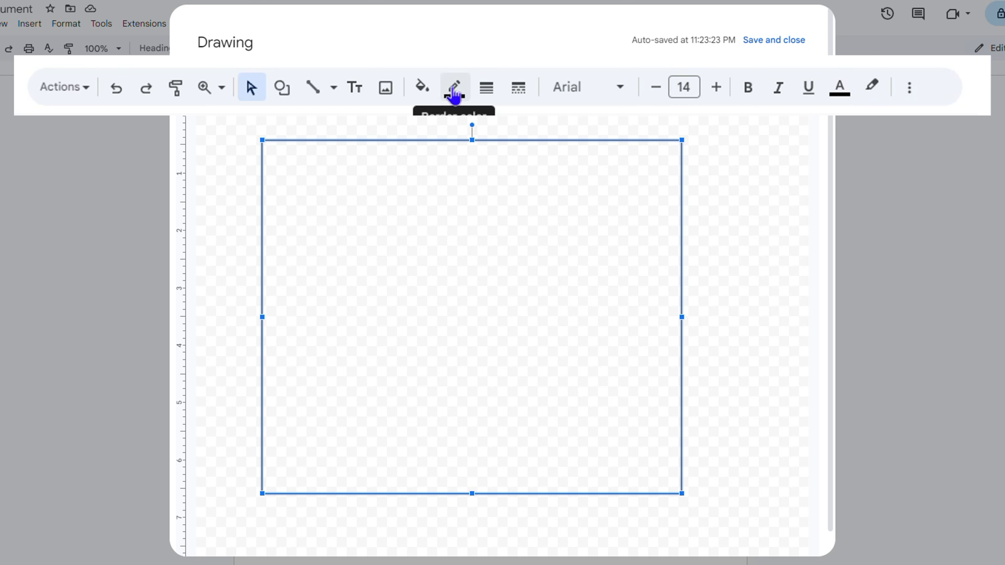
pyautogui.click(454, 95)
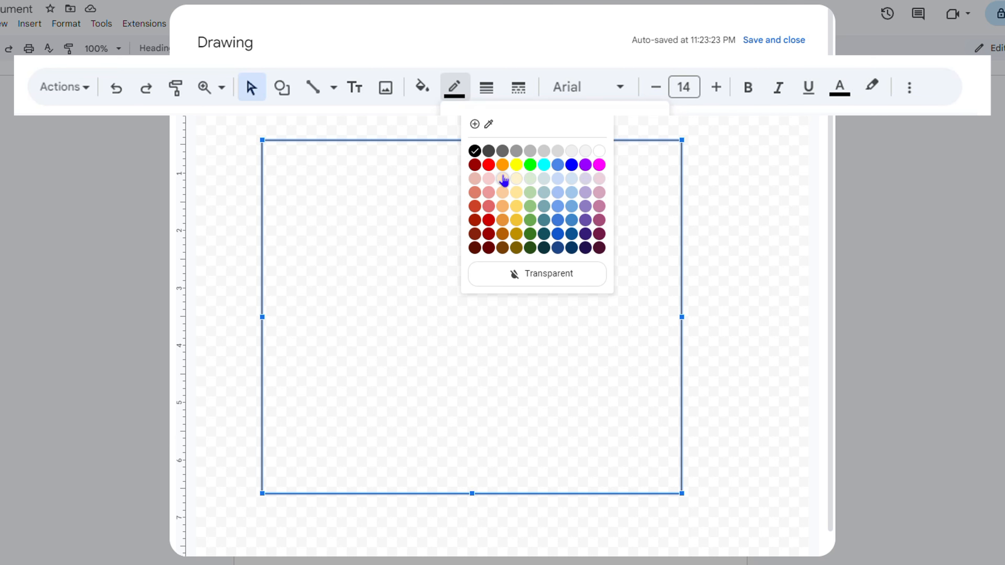
pyautogui.click(599, 249)
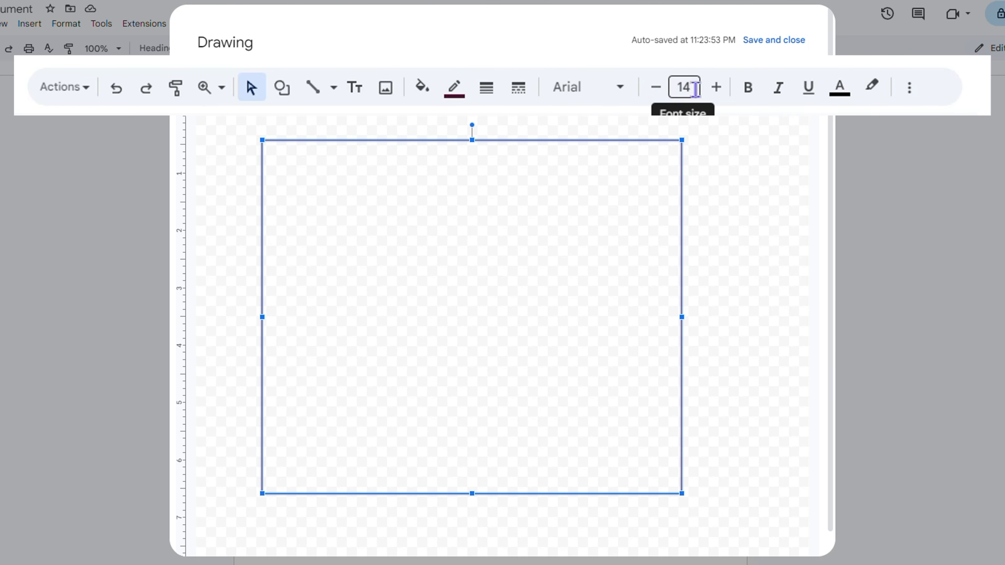
# Set the rectangle's font size to 20 and its border weight to 8px, trying 12px first
pyautogui.click(715, 94)
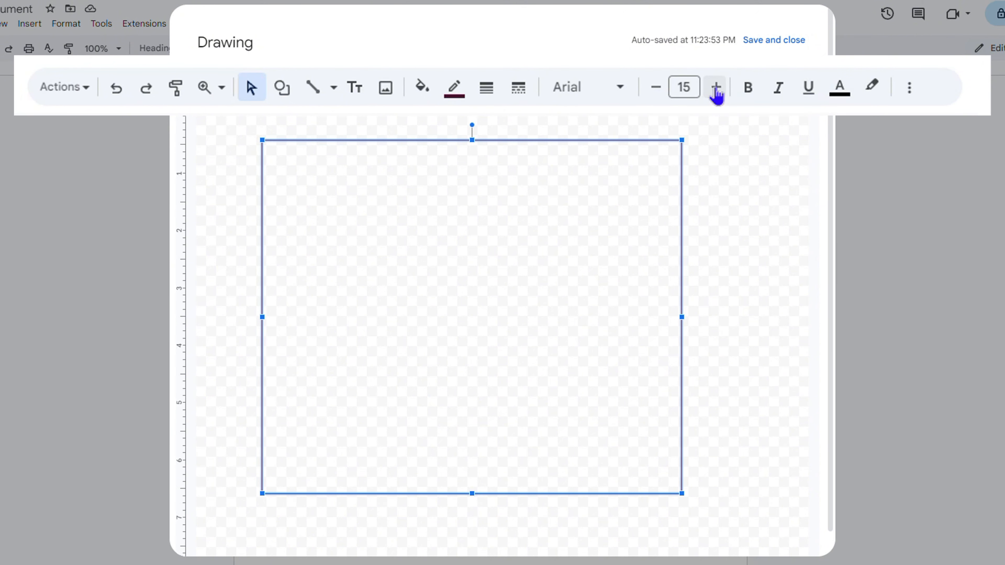
pyautogui.click(716, 94)
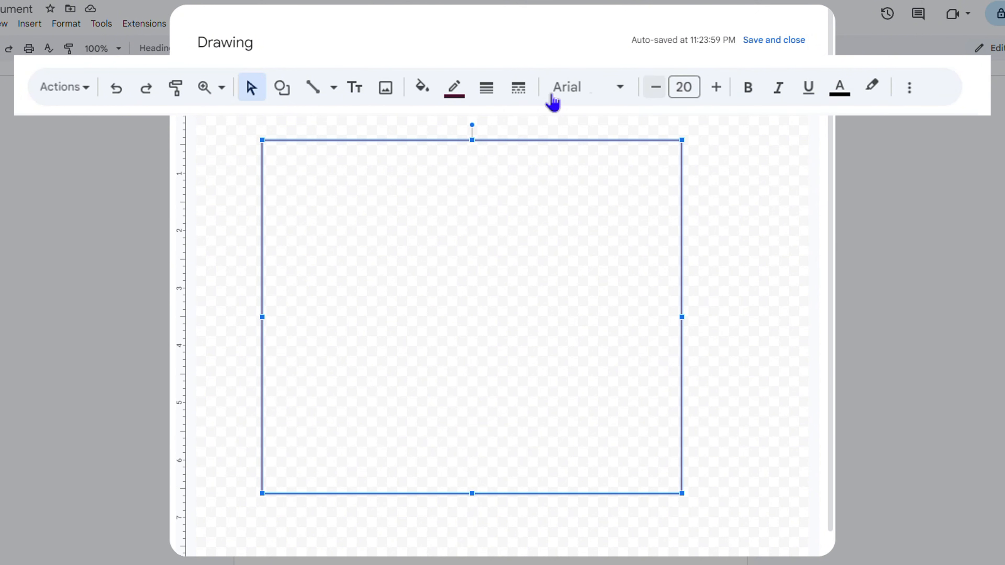
pyautogui.click(484, 98)
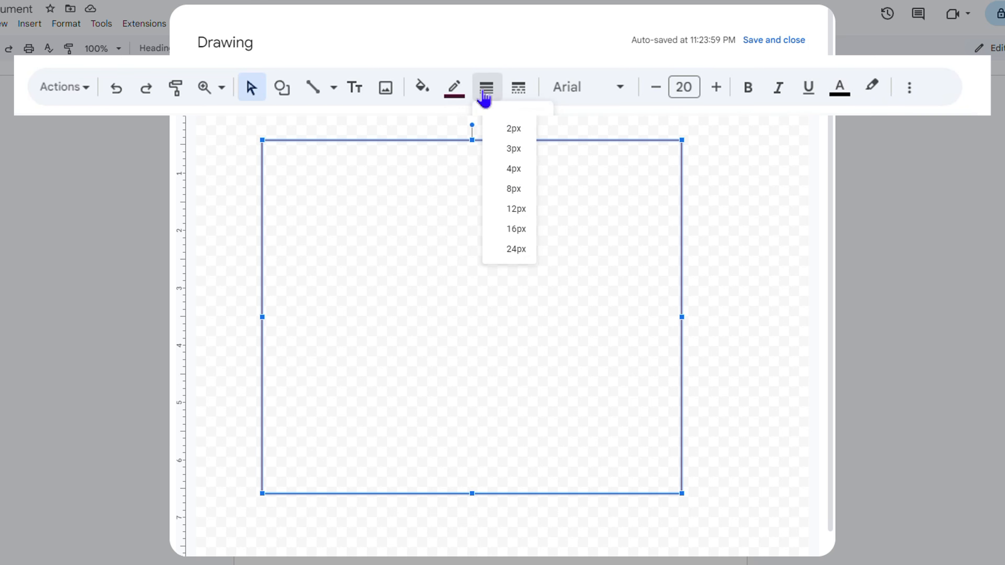
pyautogui.click(515, 209)
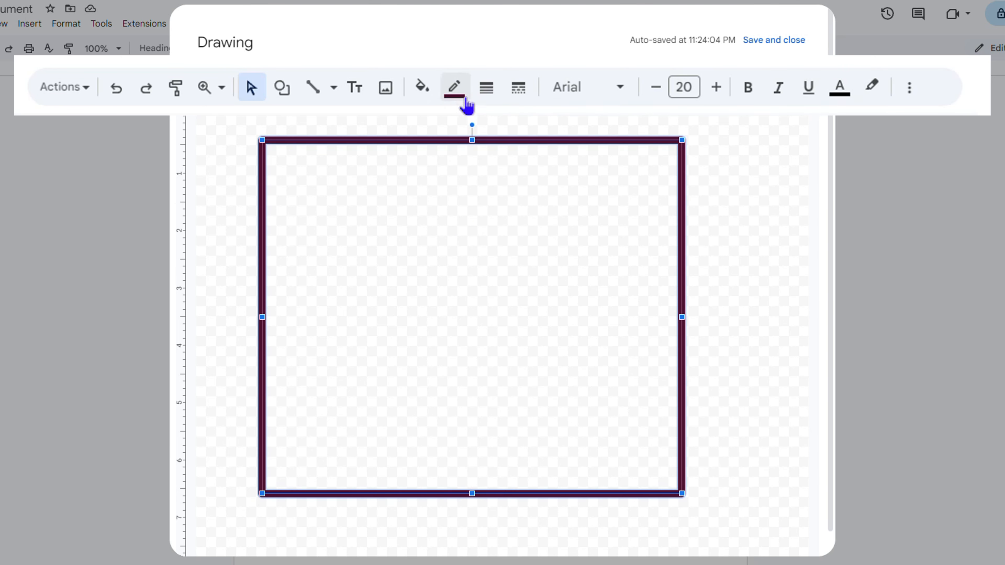
pyautogui.click(481, 95)
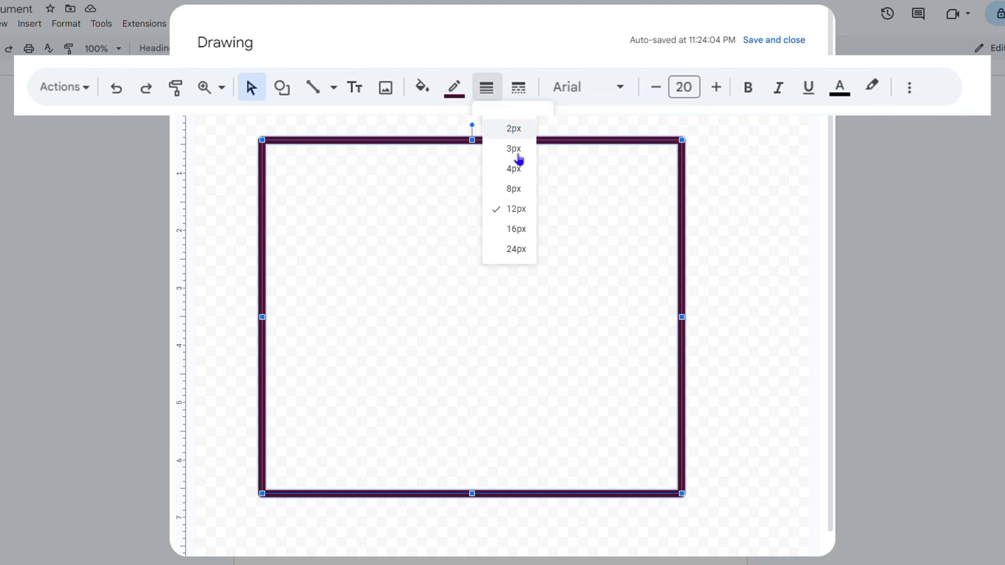
pyautogui.click(510, 191)
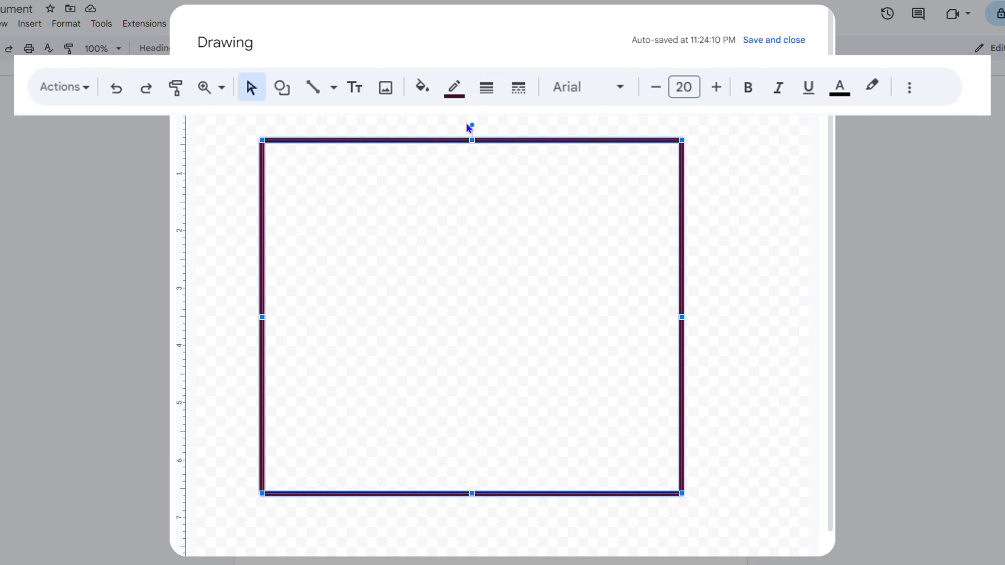
pyautogui.click(488, 96)
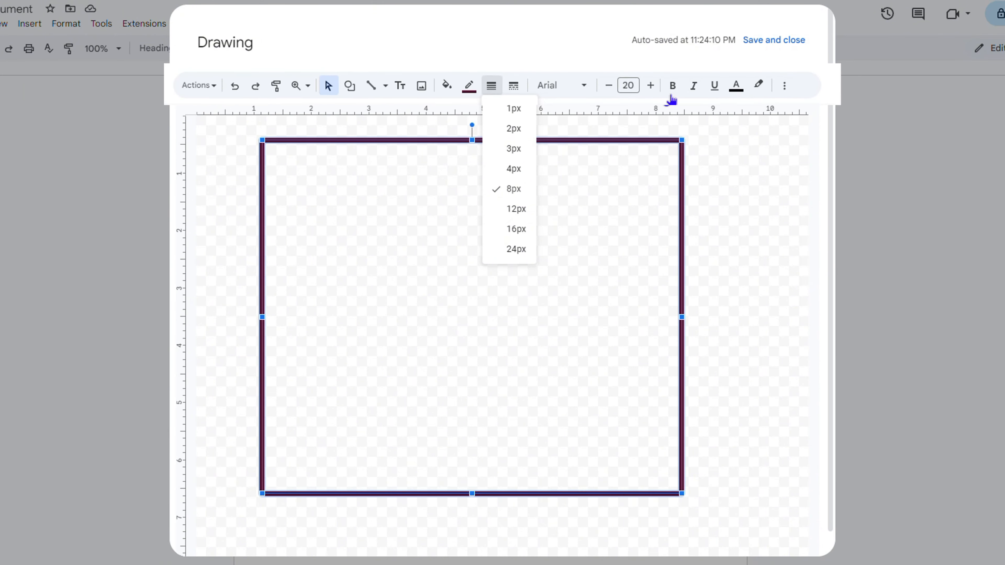
pyautogui.click(600, 138)
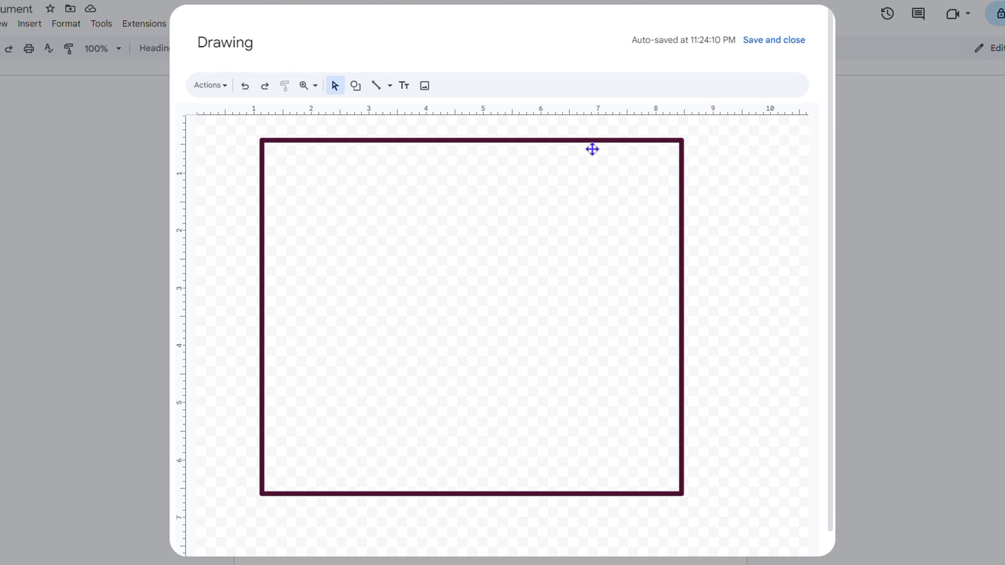
# Save the drawing into the document and set the inserted frame to sit in front of the text
pyautogui.click(781, 41)
pyautogui.scroll(-3, 628, 249)
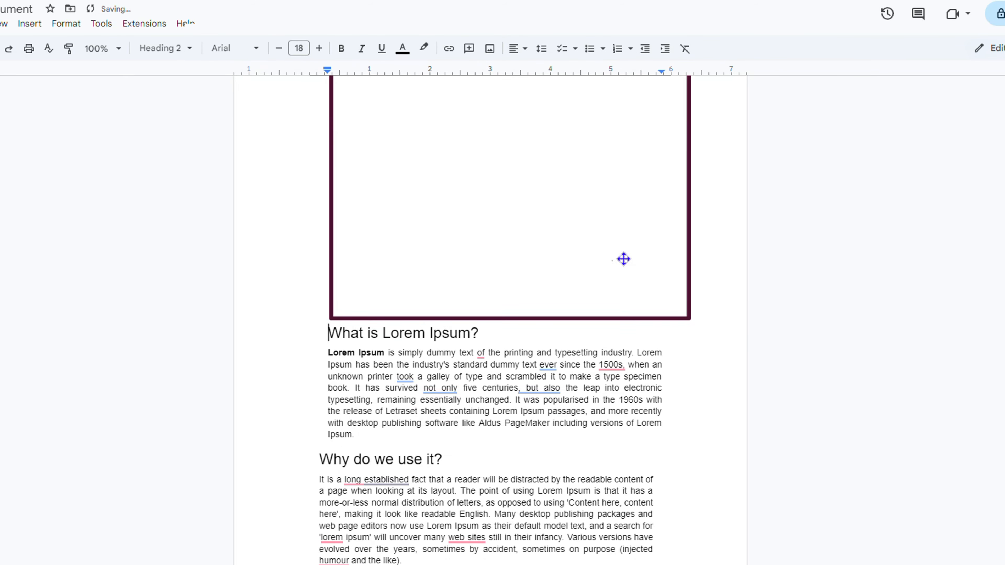
pyautogui.scroll(3, 592, 212)
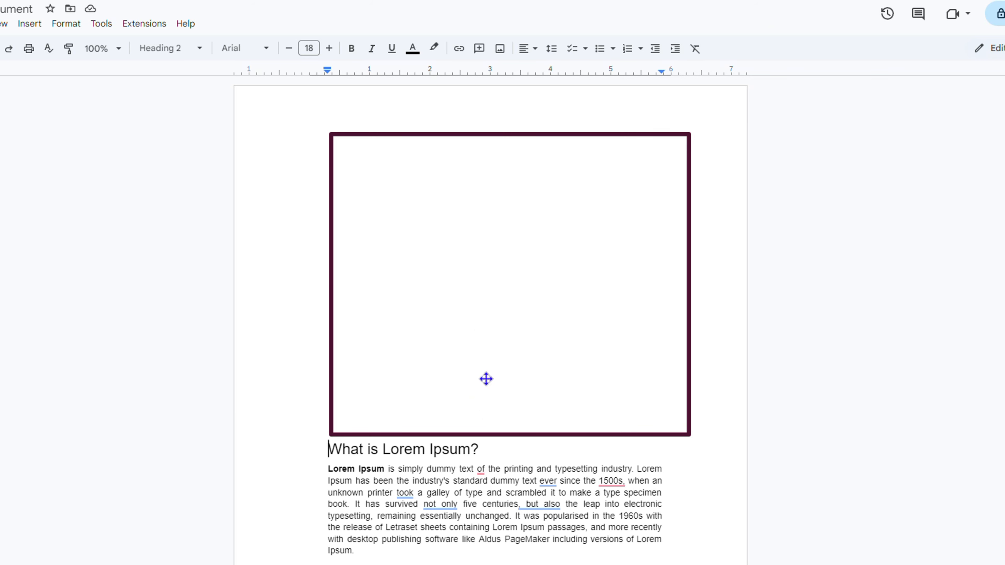
pyautogui.click(510, 237)
pyautogui.scroll(-3, 510, 238)
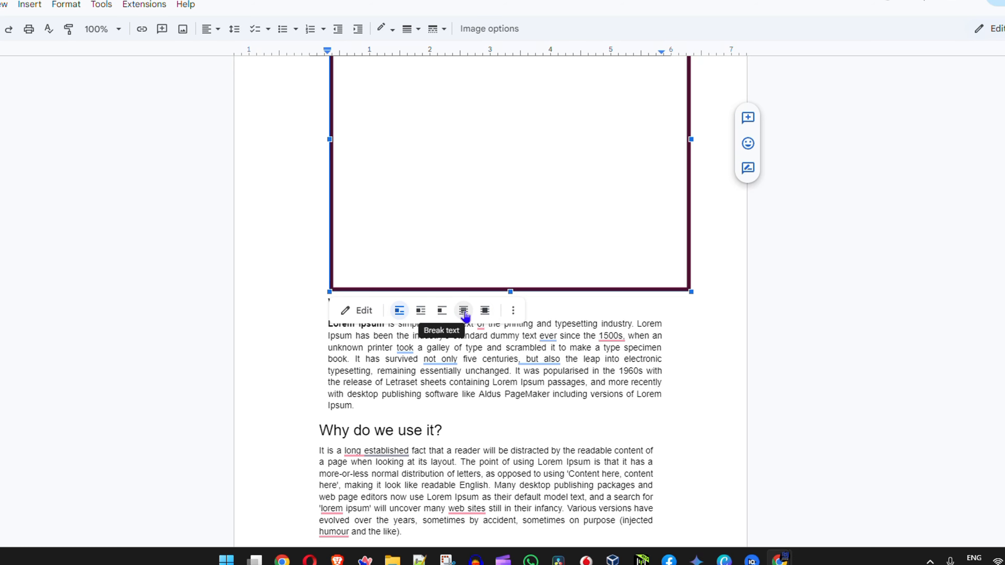
pyautogui.click(489, 315)
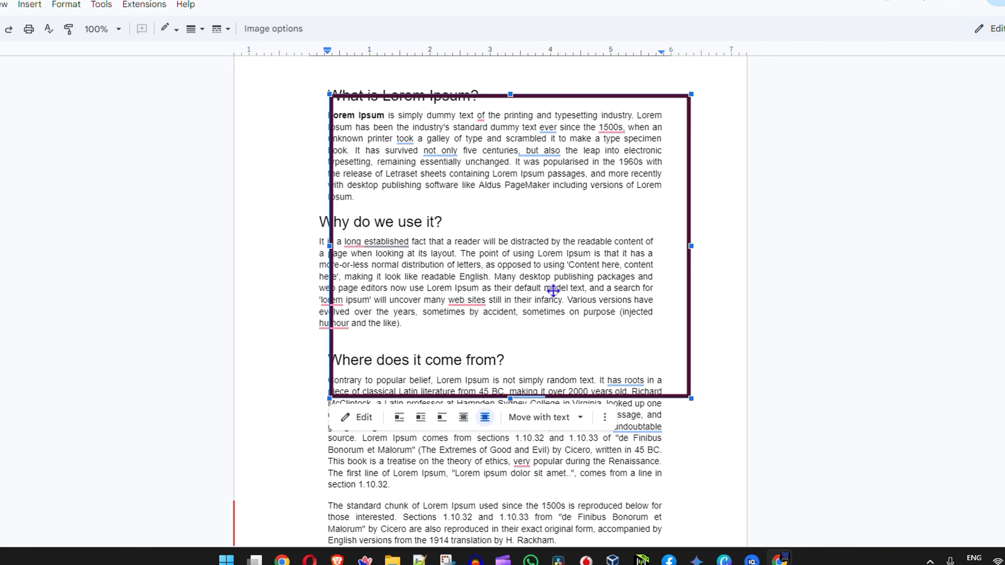
# Move the frame to the page's upper-left corner and set it to Fix position on page
pyautogui.scroll(1, 480, 342)
pyautogui.moveTo(548, 304); pyautogui.dragTo(464, 262)
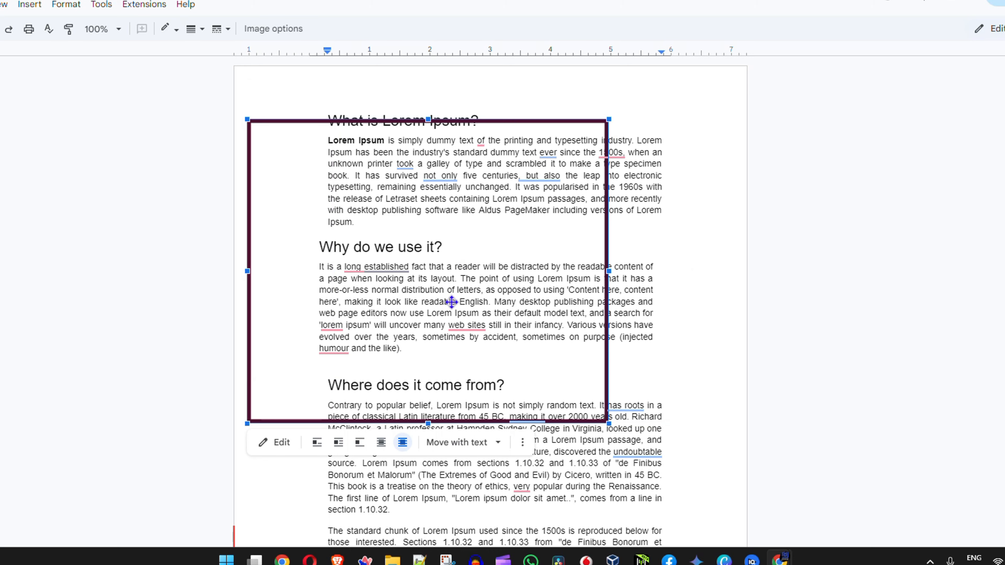
pyautogui.moveTo(452, 301); pyautogui.dragTo(467, 252)
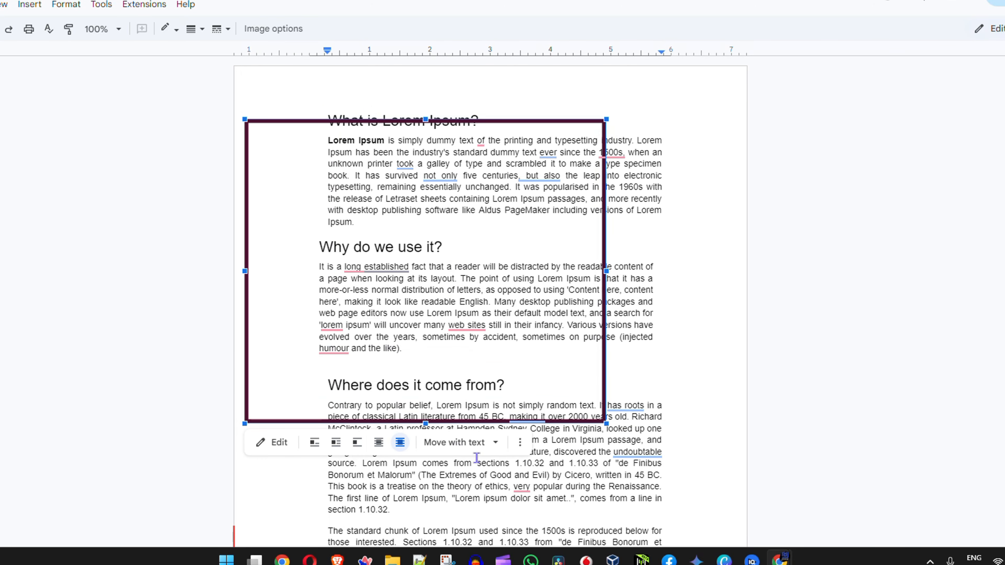
pyautogui.click(495, 443)
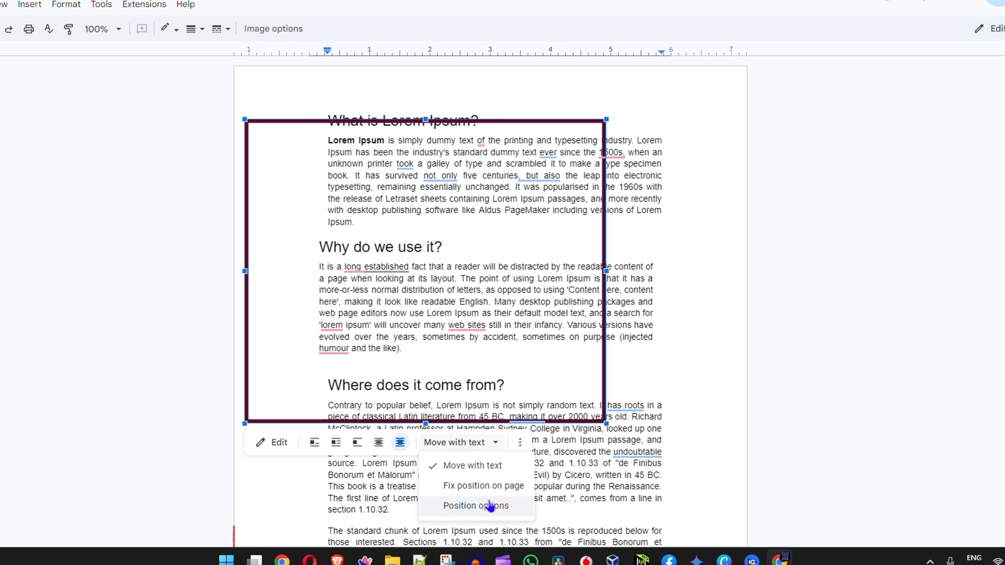
pyautogui.click(494, 491)
pyautogui.moveTo(482, 191); pyautogui.dragTo(497, 314)
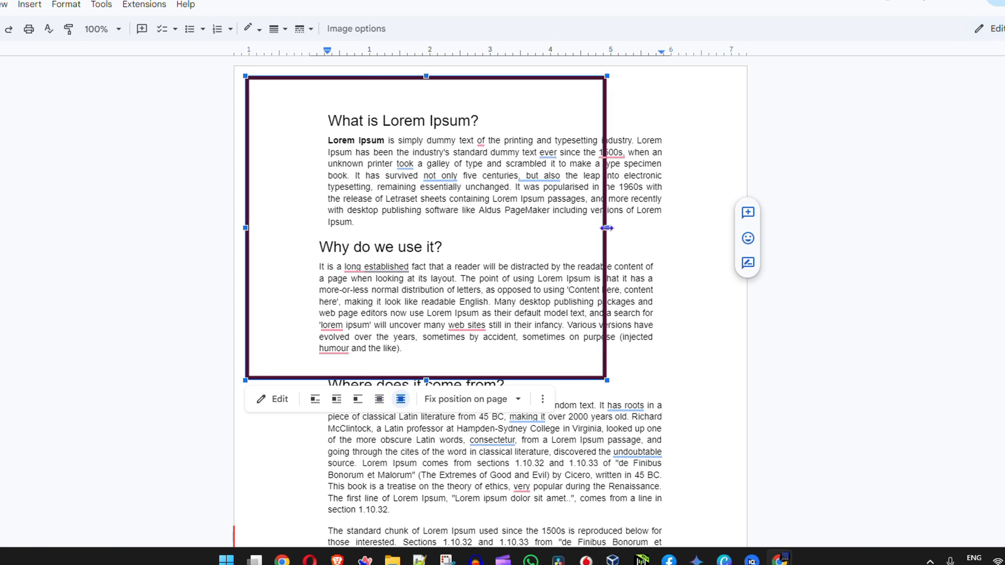
# Stretch the frame's right side and bottom side out to just inside the page edges so it encloses all the text
pyautogui.moveTo(609, 226); pyautogui.dragTo(738, 249)
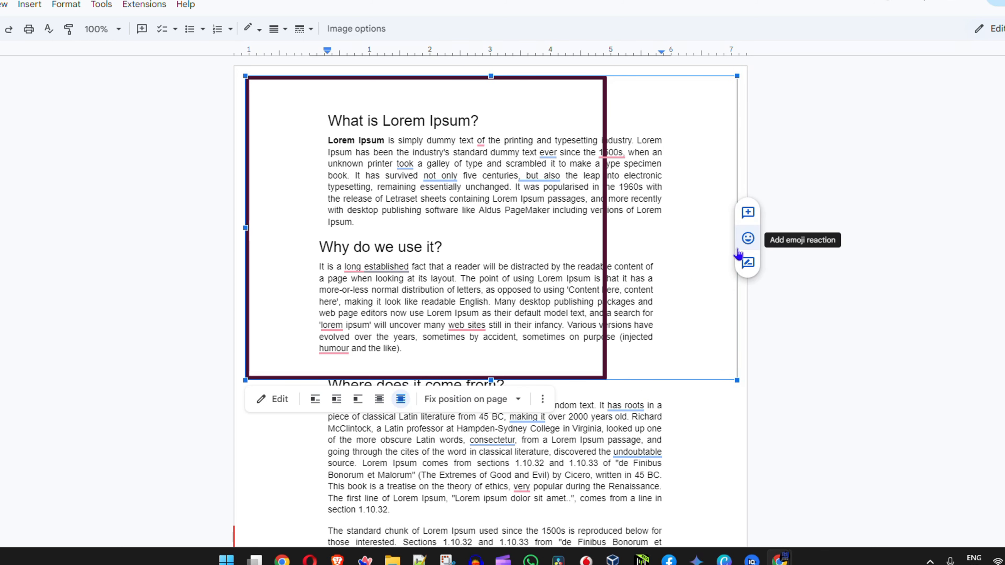
pyautogui.scroll(-2, 570, 242)
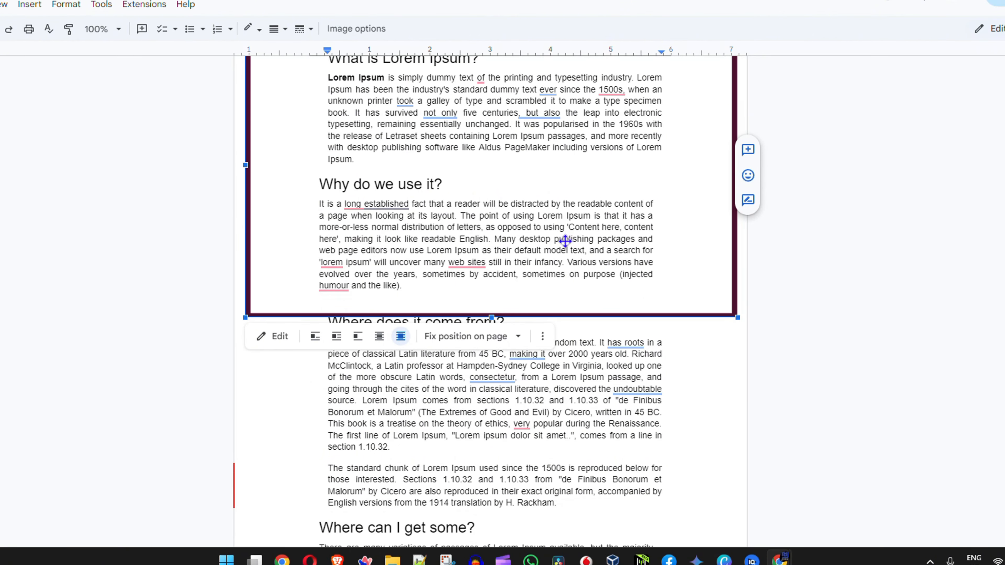
pyautogui.scroll(-3, 513, 277)
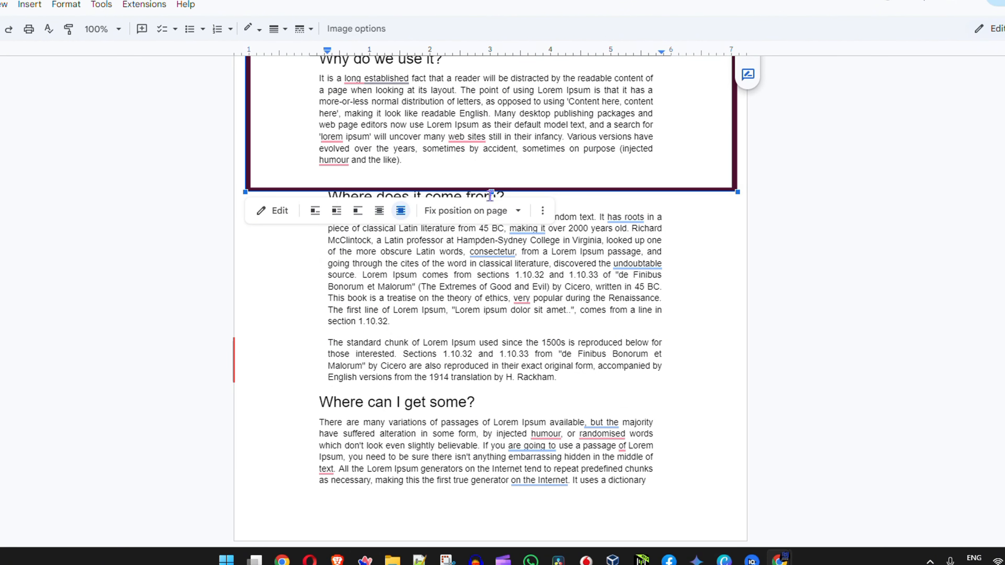
pyautogui.moveTo(492, 193); pyautogui.dragTo(502, 531)
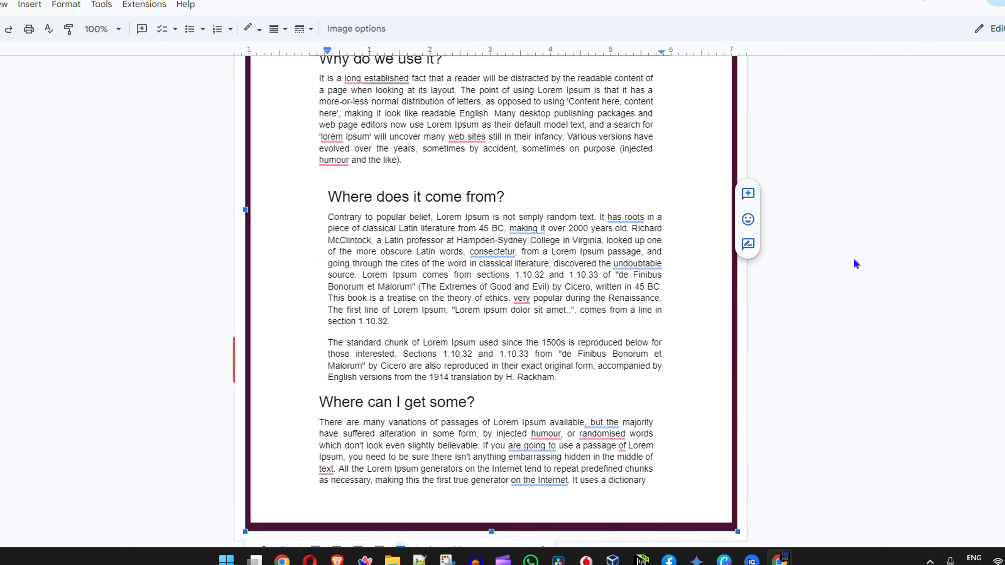
# Examine the finished border along the whole page, from the top edge down to the bottom edge
pyautogui.scroll(-3, 852, 253)
pyautogui.scroll(8, 845, 243)
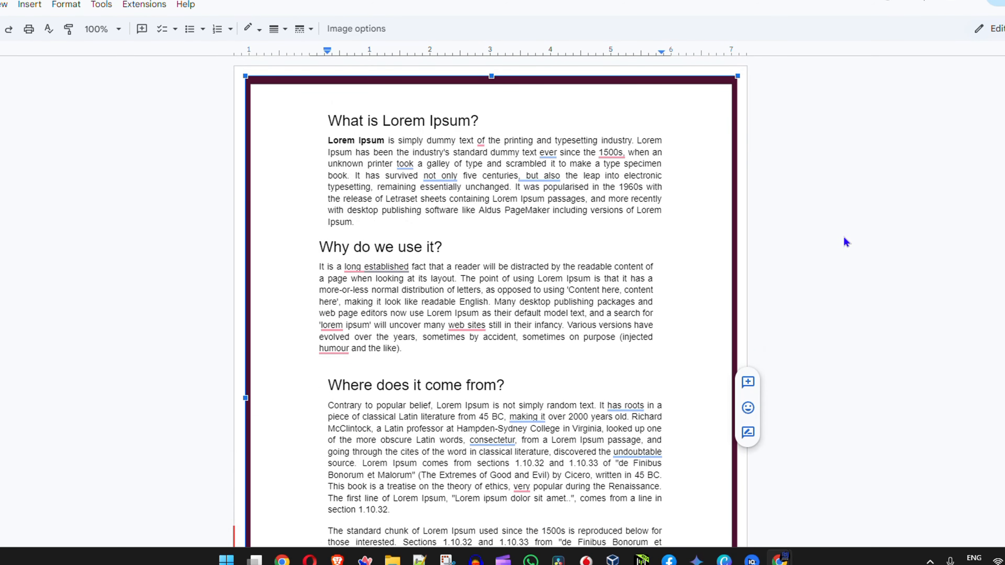
pyautogui.click(830, 194)
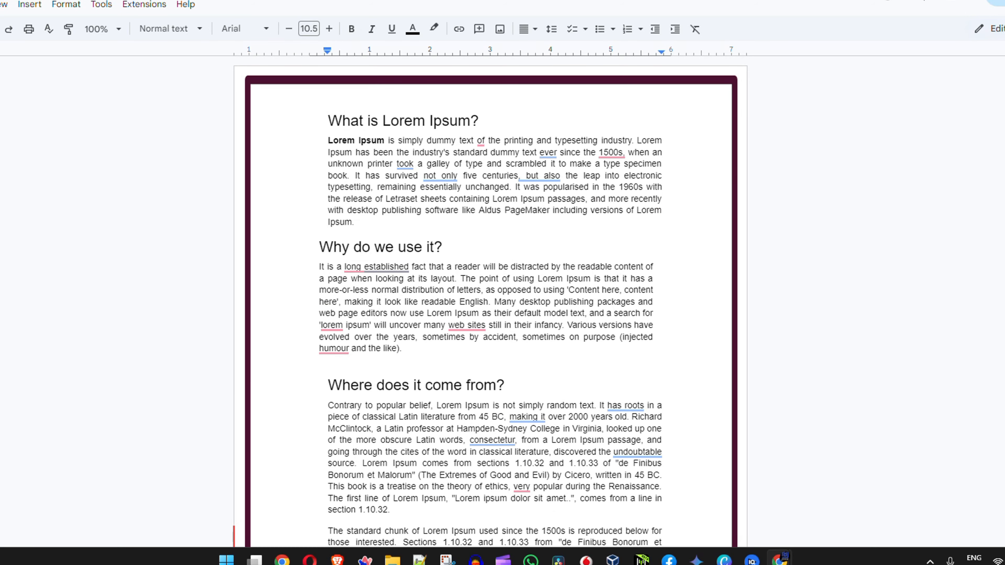
pyautogui.scroll(-3, 953, 210)
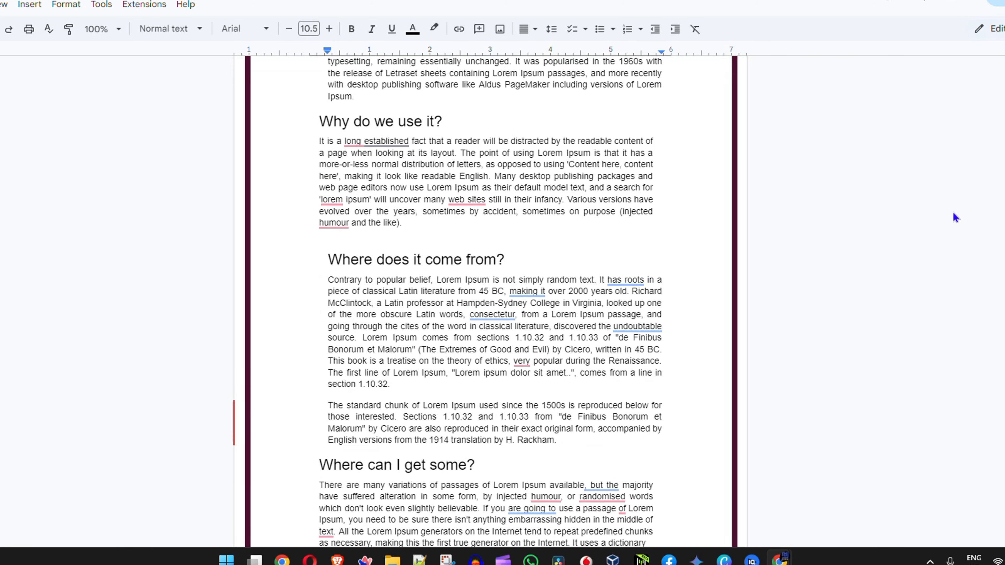
pyautogui.scroll(3, 941, 210)
pyautogui.scroll(-7, 930, 209)
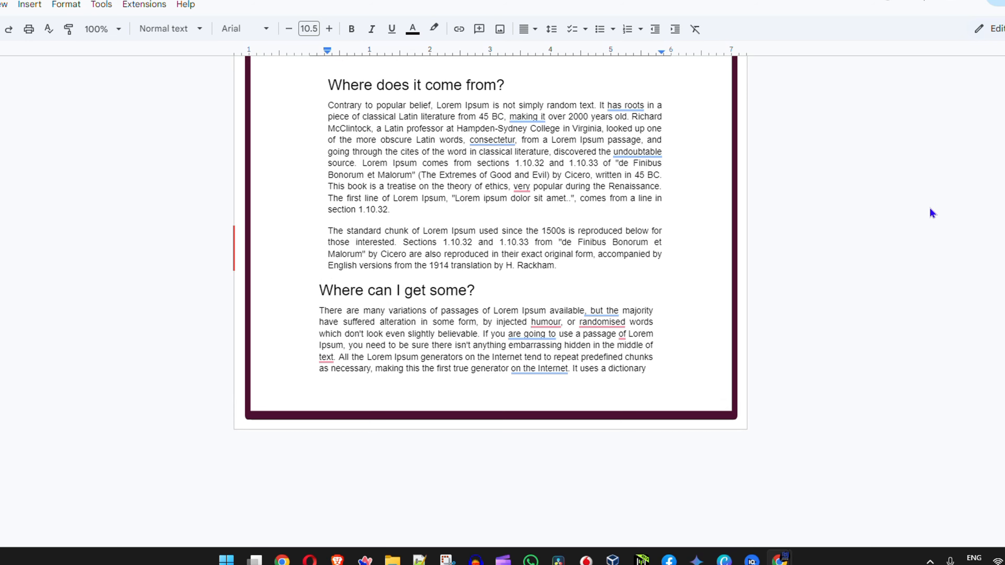
pyautogui.scroll(7, 929, 205)
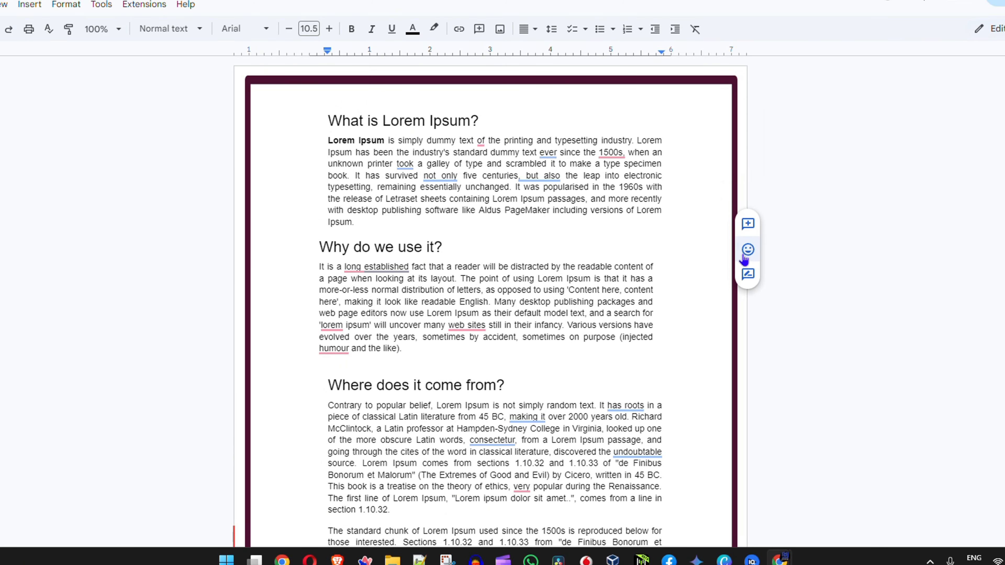
pyautogui.click(687, 80)
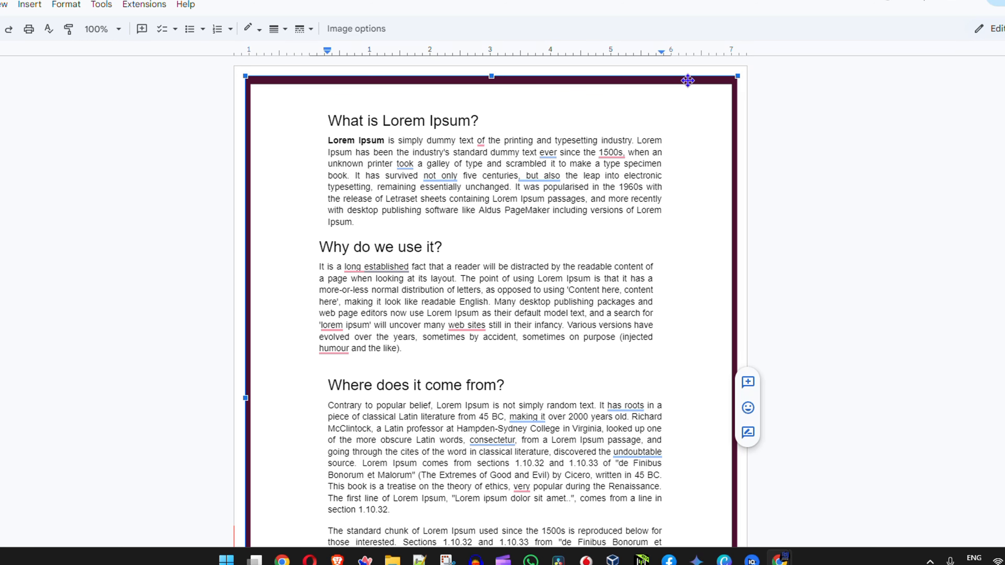
pyautogui.scroll(-5, 678, 119)
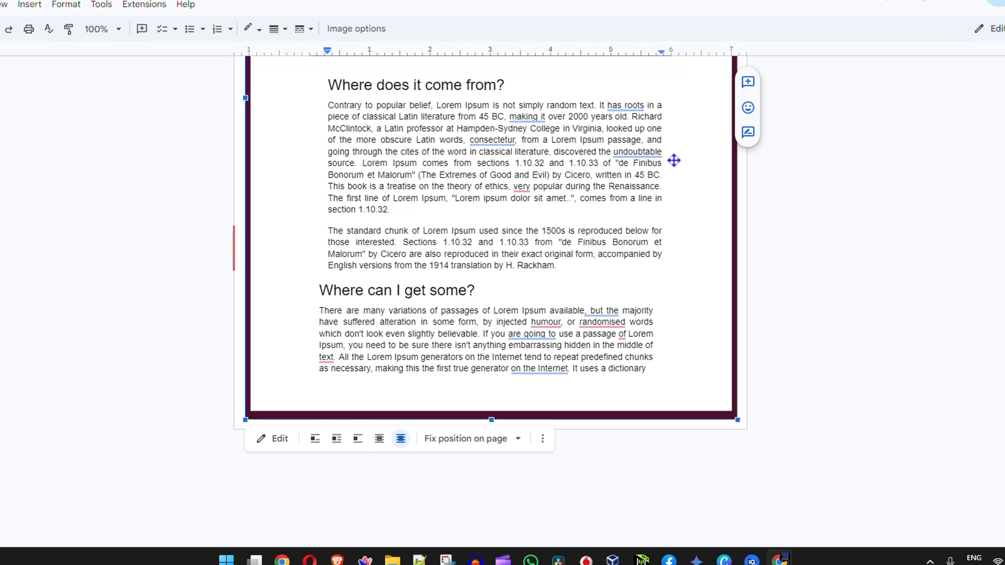
pyautogui.click(744, 415)
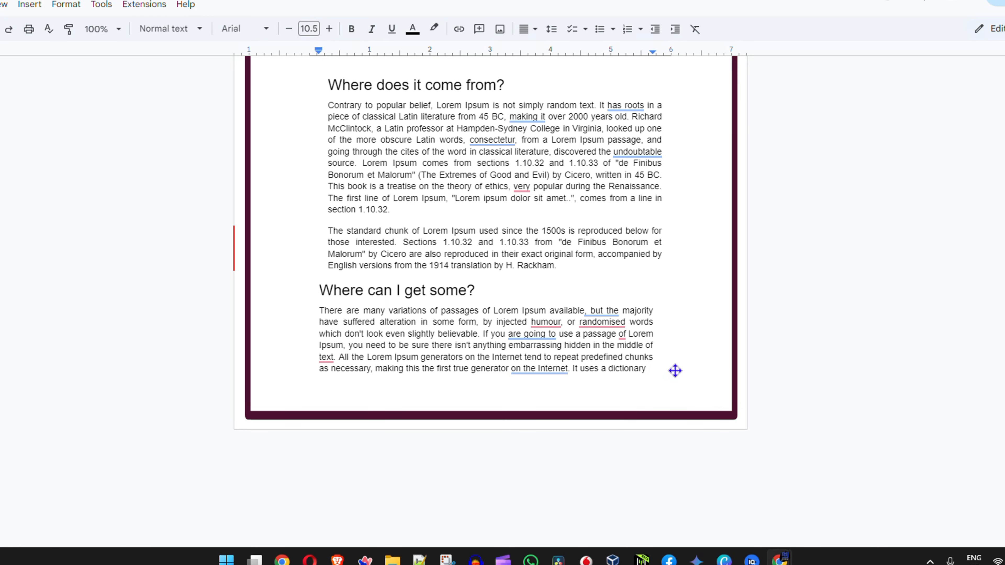
# Insert a page break after the bordered page's text and paste a copy of the border frame on the new page
pyautogui.hotkey('ctrl', 'Return')
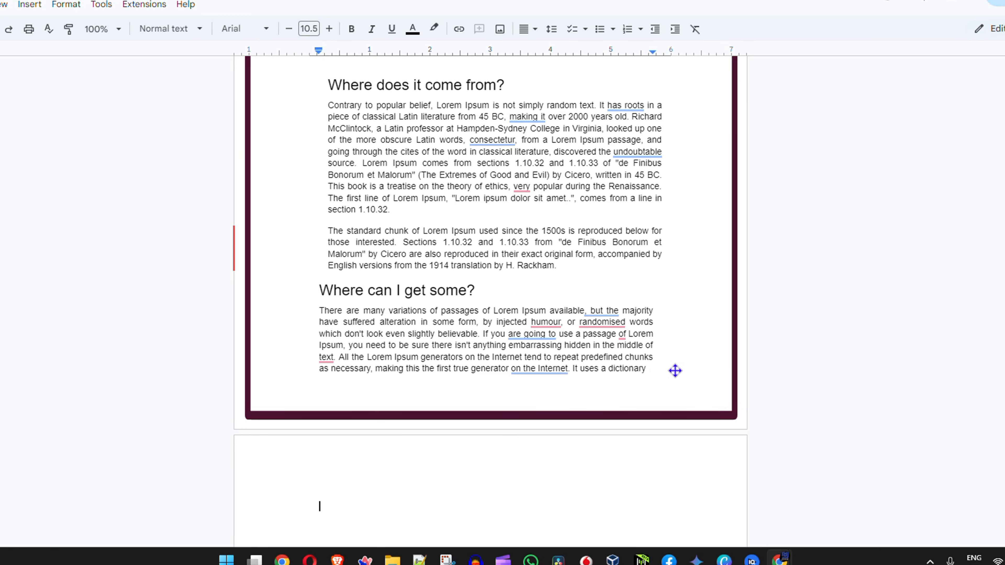
pyautogui.scroll(-4, 260, 374)
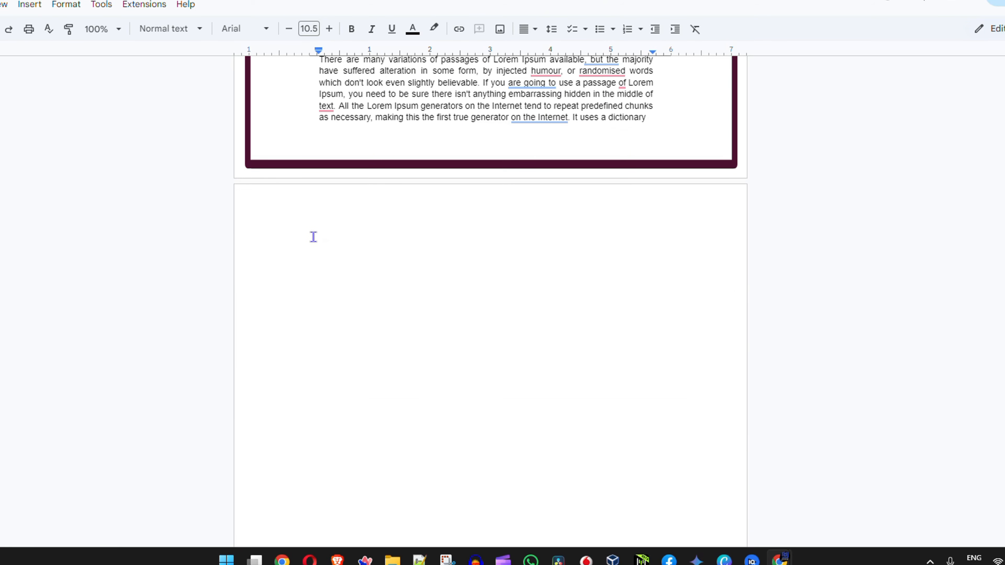
pyautogui.hotkey('ctrl', 'v')
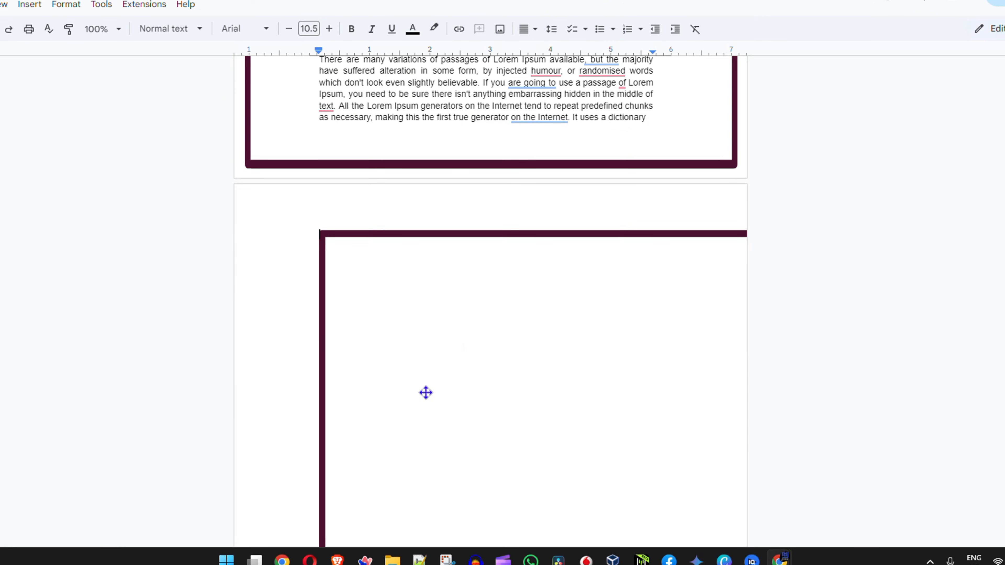
# Move the pasted frame slightly left and down on the second page
pyautogui.scroll(-6, 390, 289)
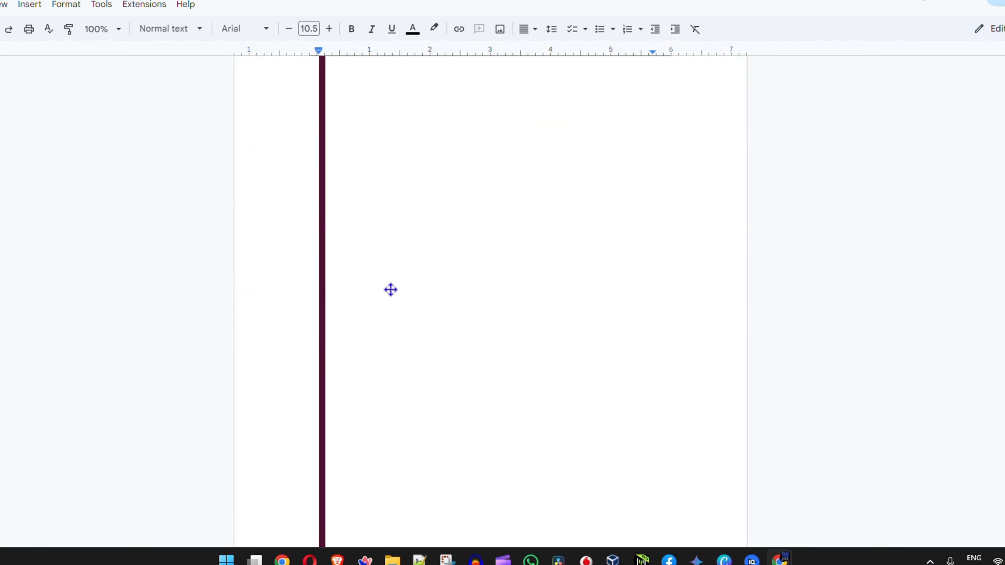
pyautogui.scroll(5, 470, 321)
pyautogui.scroll(5, 470, 321)
pyautogui.scroll(-5, 446, 345)
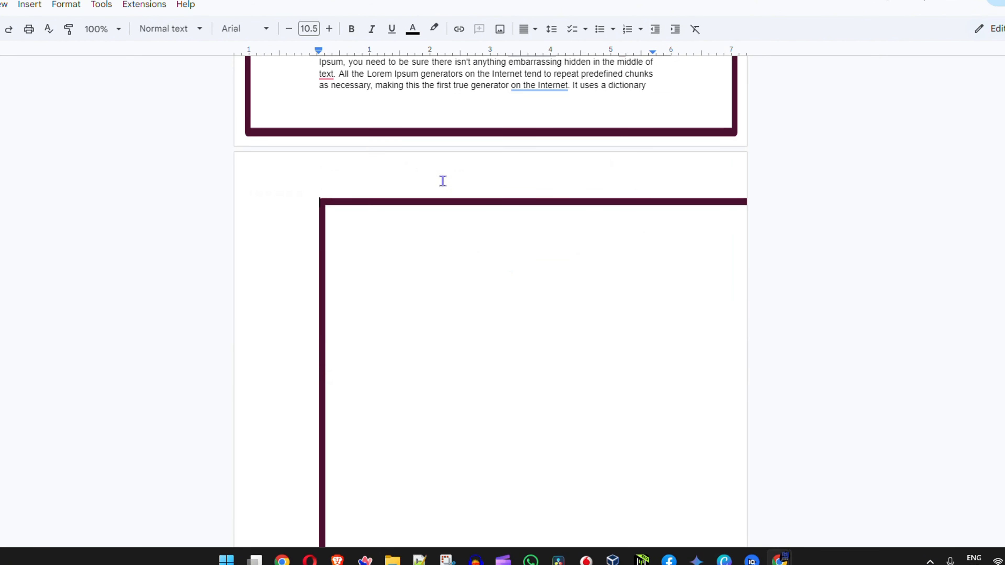
pyautogui.moveTo(446, 206); pyautogui.dragTo(337, 236)
pyautogui.scroll(5, 368, 270)
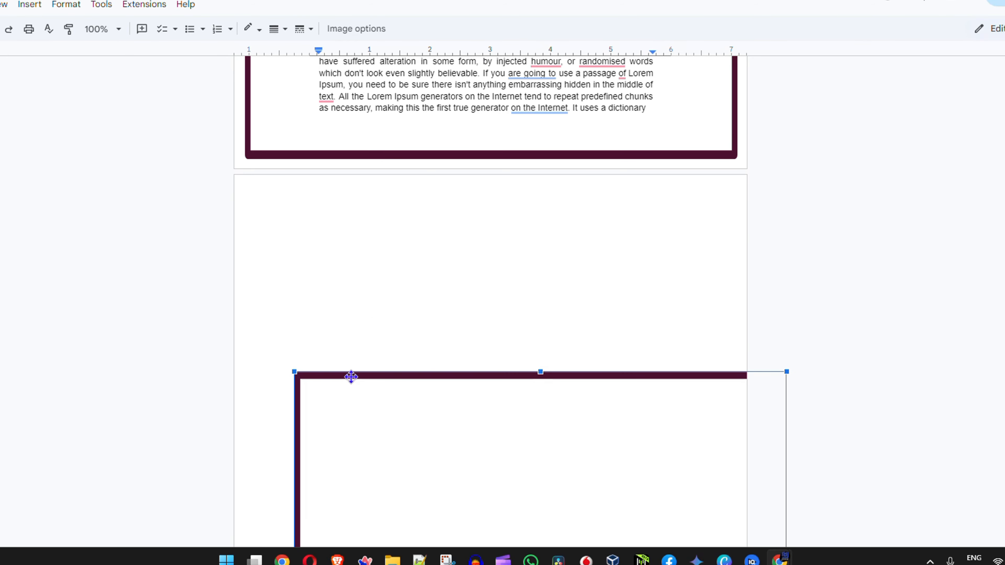
pyautogui.scroll(-3, 335, 317)
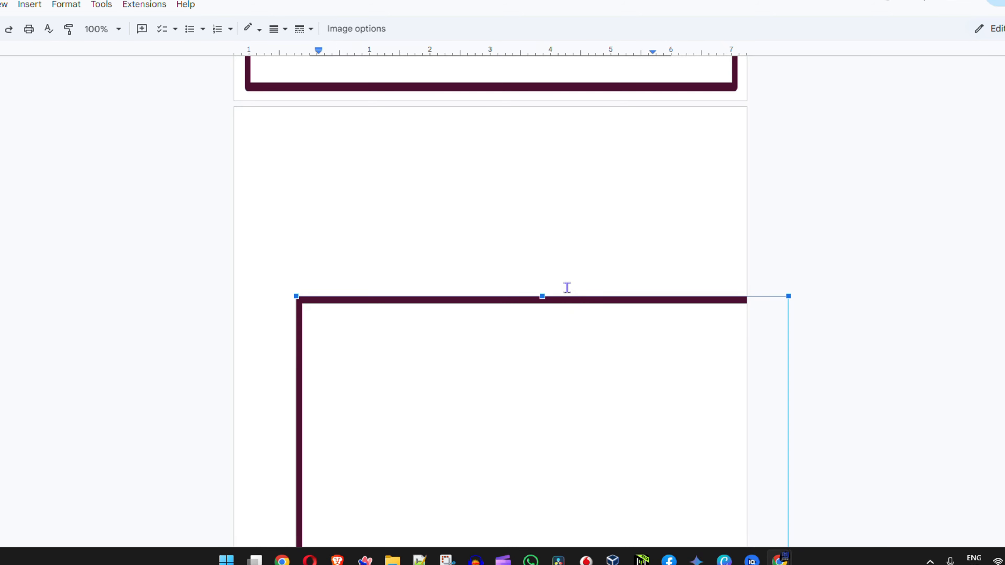
# Nudge the pasted frame horizontally in small steps until both its vertical sides sit within the second page's width
pyautogui.press('Left')
pyautogui.press('Left')
pyautogui.press('Left')
pyautogui.press('Left')
pyautogui.press('Left')
pyautogui.press('Left')
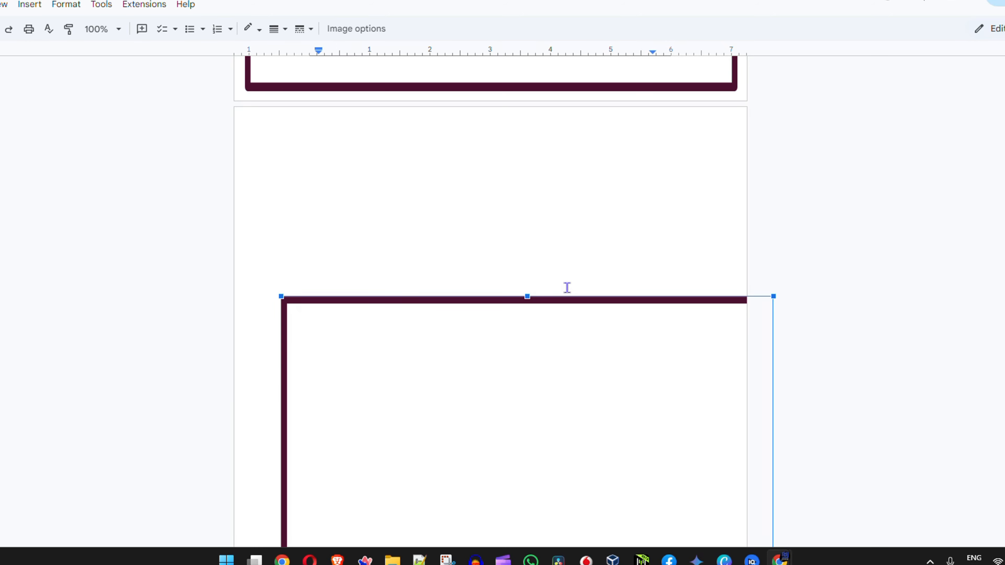
pyautogui.press('Right')
pyautogui.press('Right')
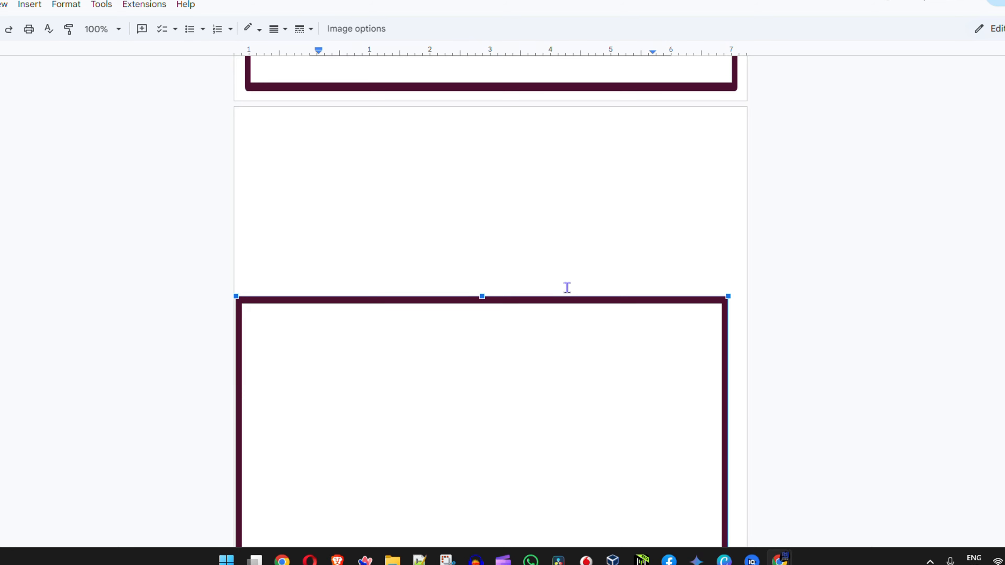